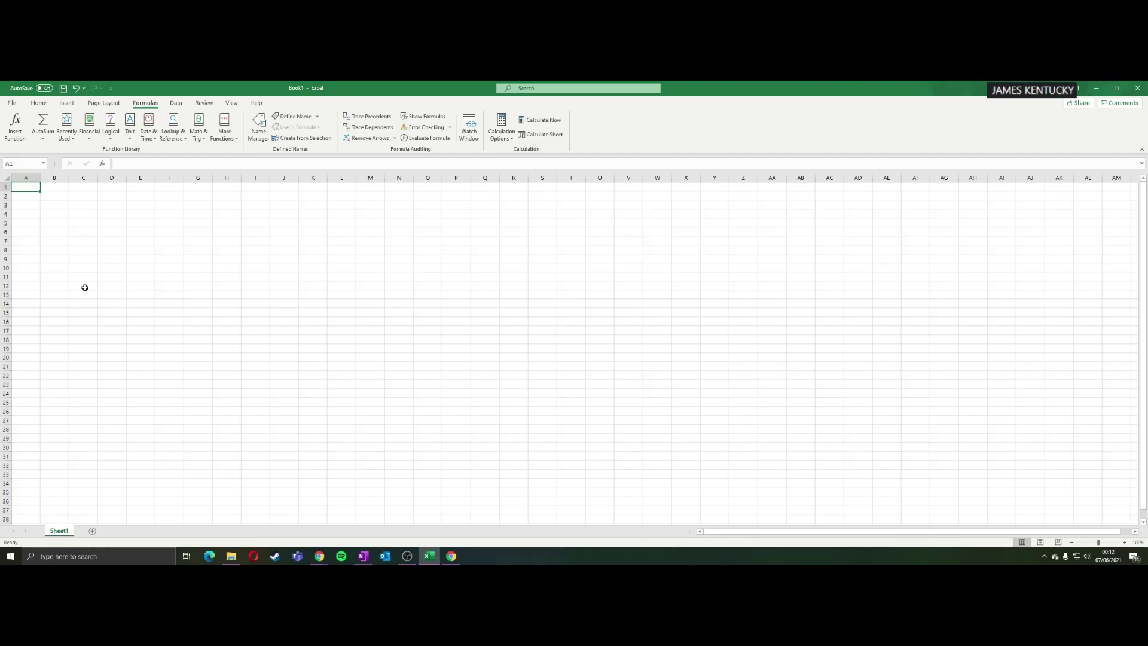
# Step: Type random letters and numbers down column A to row 97, replacing A99's 5435 with I DIED
pyautogui.write('q s d s dd sd fsggvkhgeb')
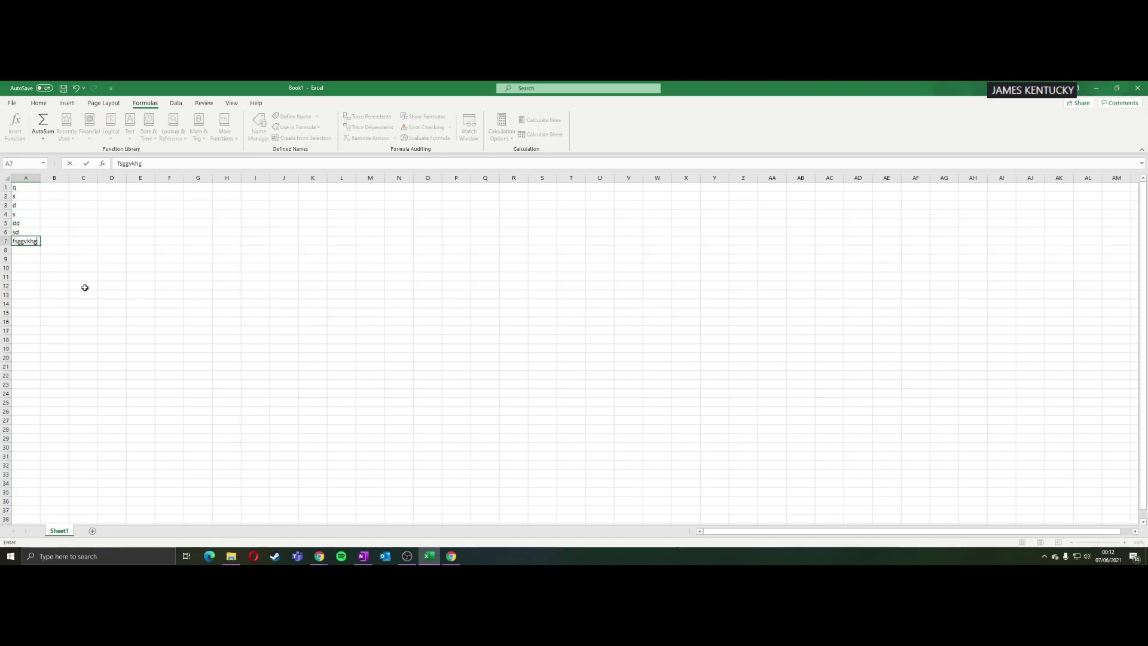
pyautogui.write('  #b rt hr b r b tbt b b br')
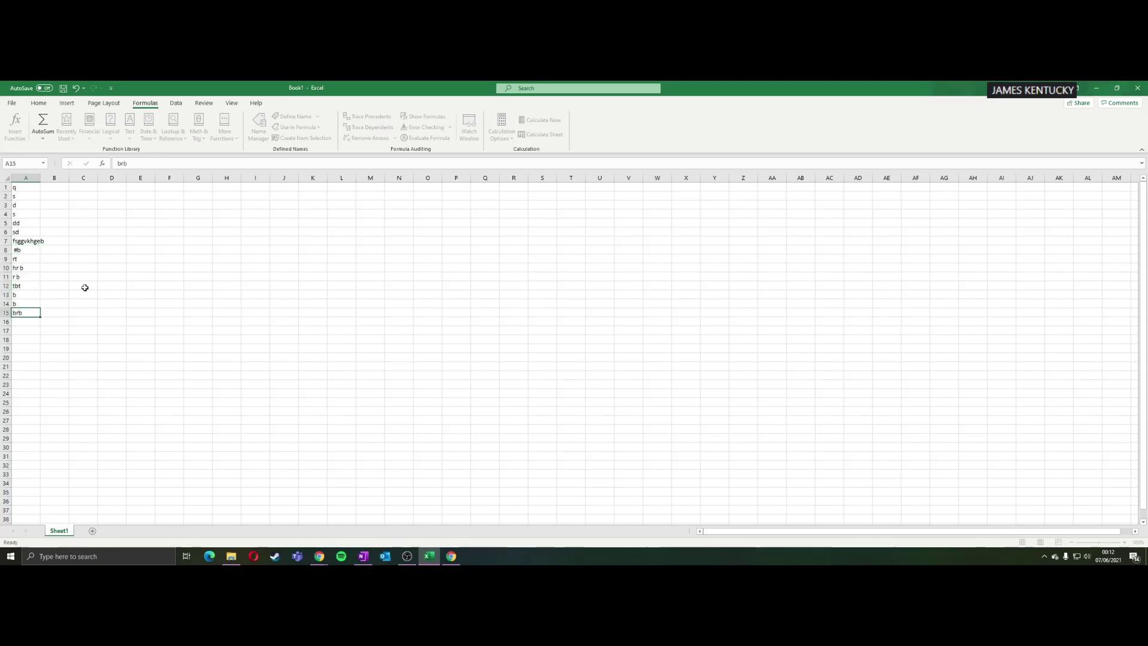
pyautogui.write('b rt brb b b  b b v b ft e f234 r ')
pyautogui.write('3464 5h   y3 3 46y 4yh  r h tr rt ')
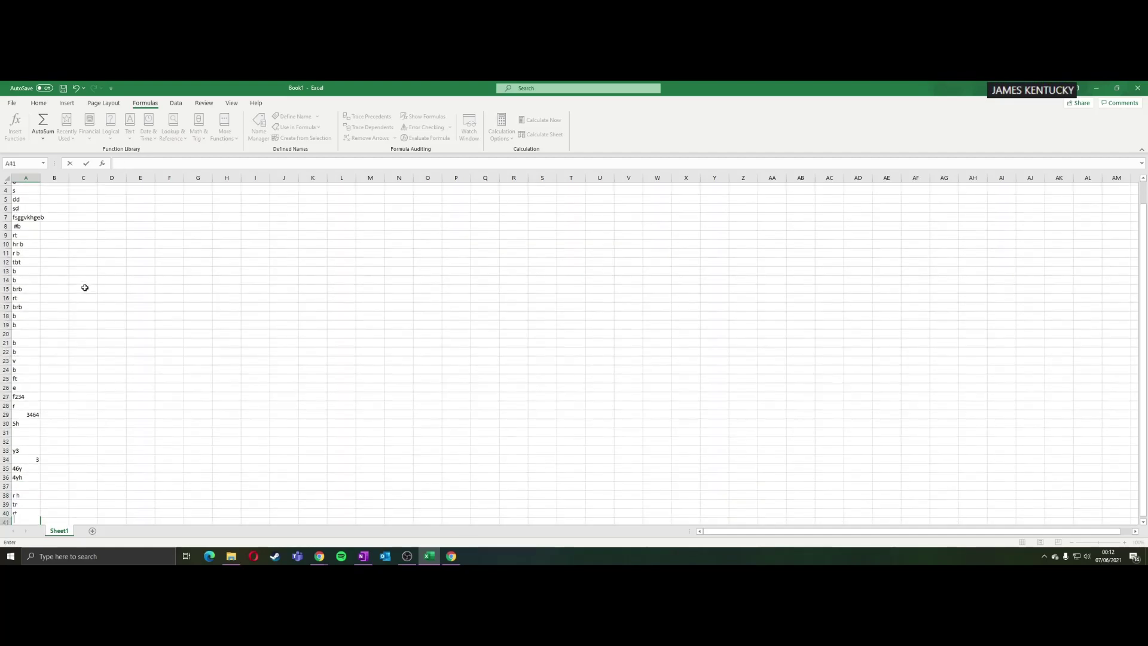
pyautogui.write(' g   h rt h 74   6  y 4 ')
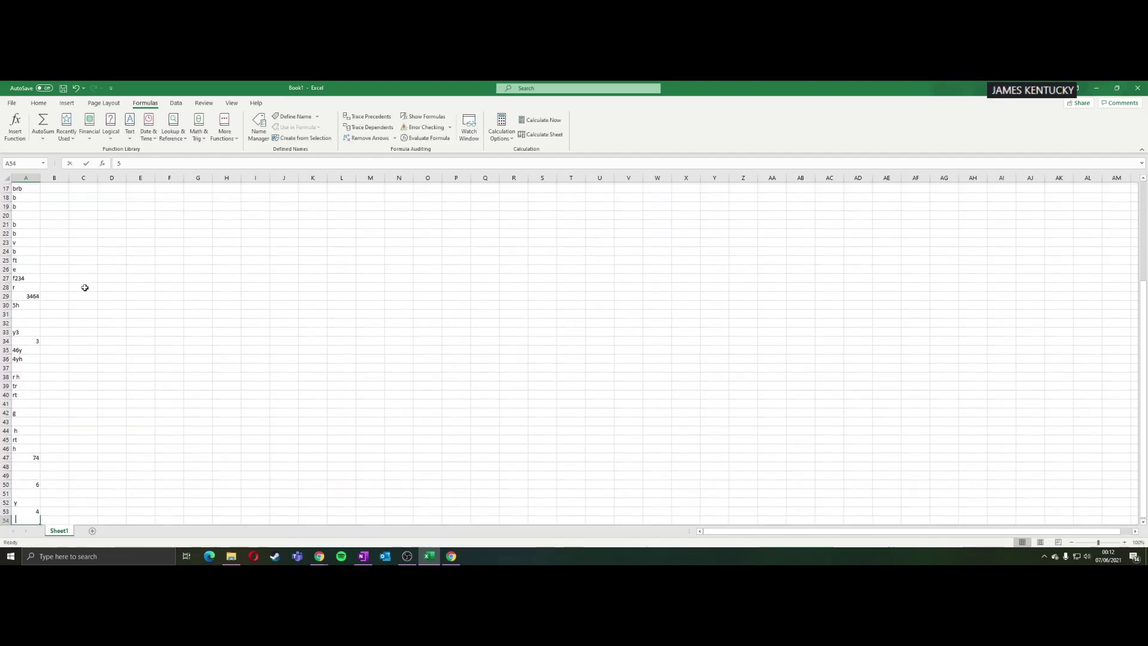
pyautogui.write('5 5  3 45 y4 5y 45 y4 4 y 45 y4 ')
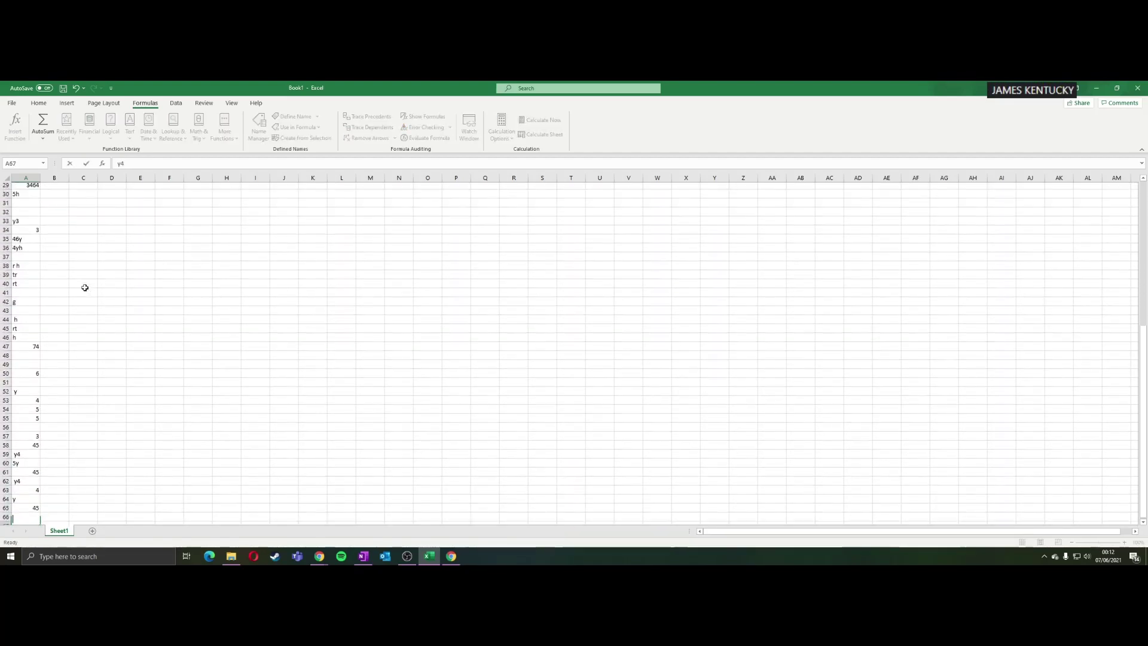
pyautogui.write('5y 45y 45 y4 7 45   4 5 45 y 46 ')
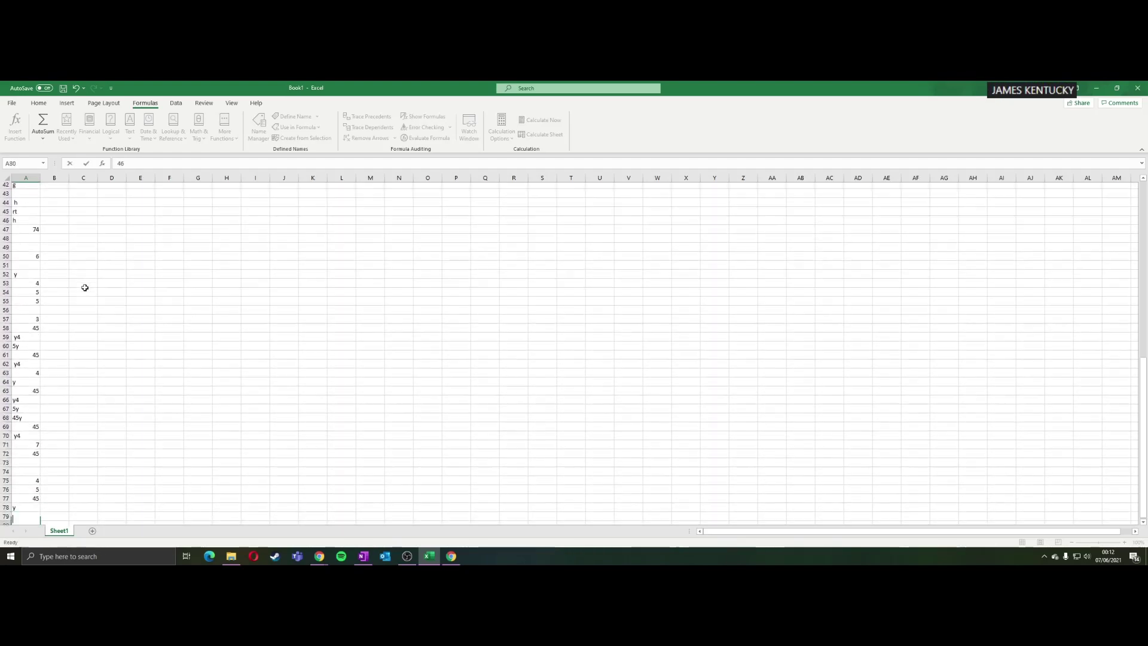
pyautogui.write('45 7 6 7856  458 45  34 6 546 4365  ')
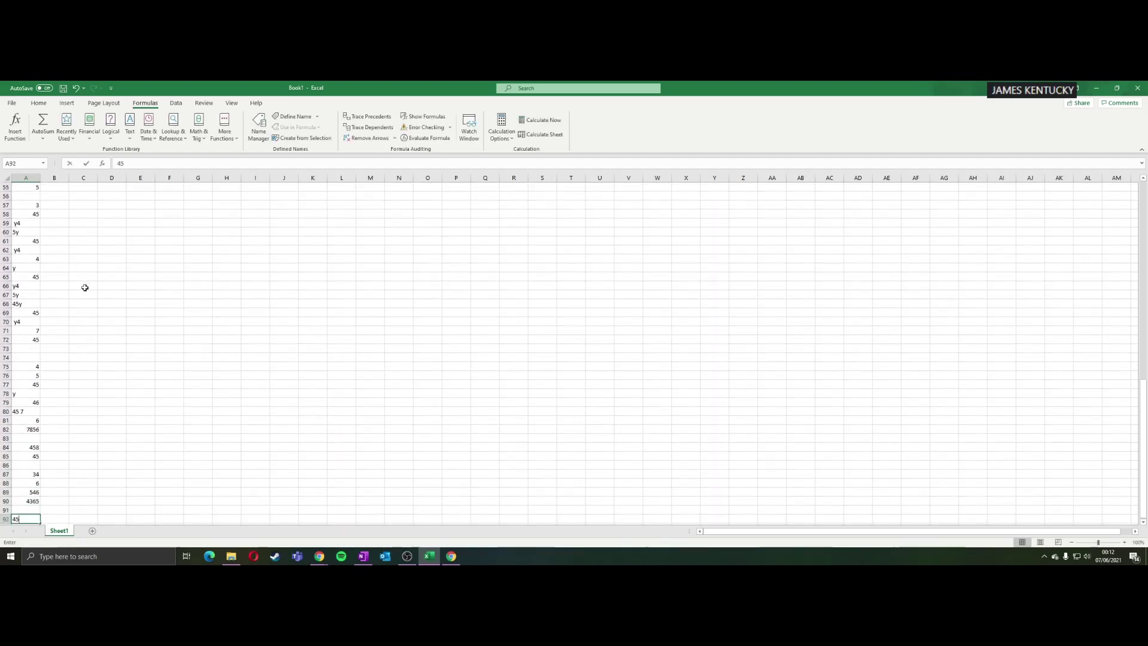
pyautogui.write('456 4 6 464 56 345 634  5')
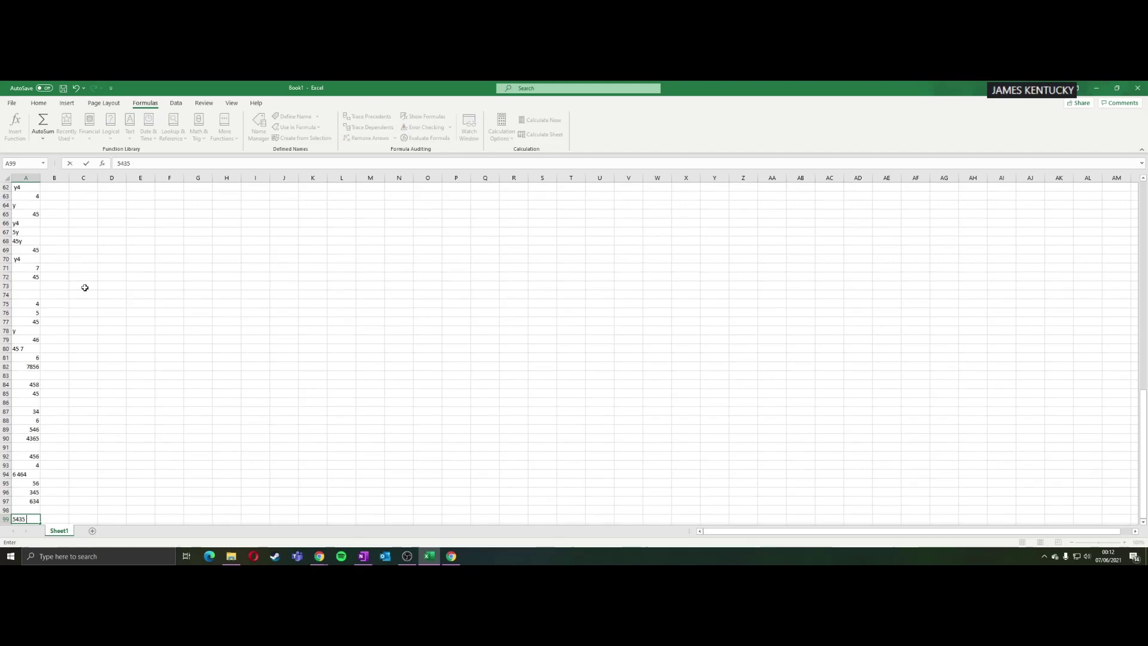
pyautogui.press('BackSpace')
pyautogui.press('BackSpace')
pyautogui.press('BackSpace')
pyautogui.press('BackSpace')
pyautogui.write('DIED')
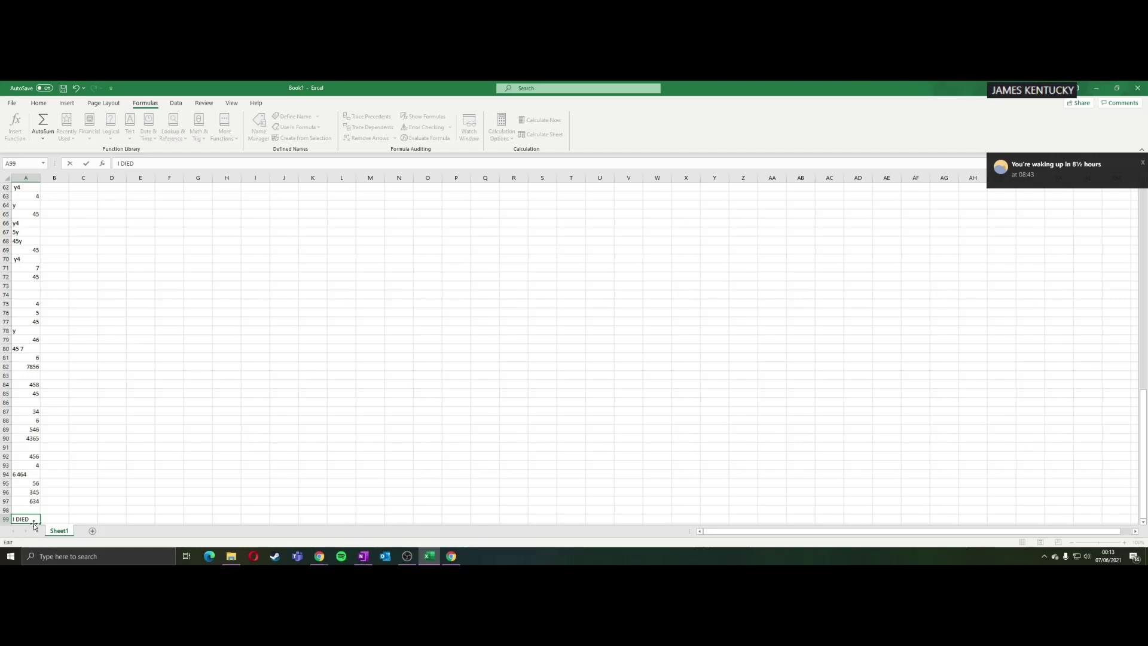
# Step: Commit I DIED in cell A99 and scroll back up through the sheet
pyautogui.press('Return')
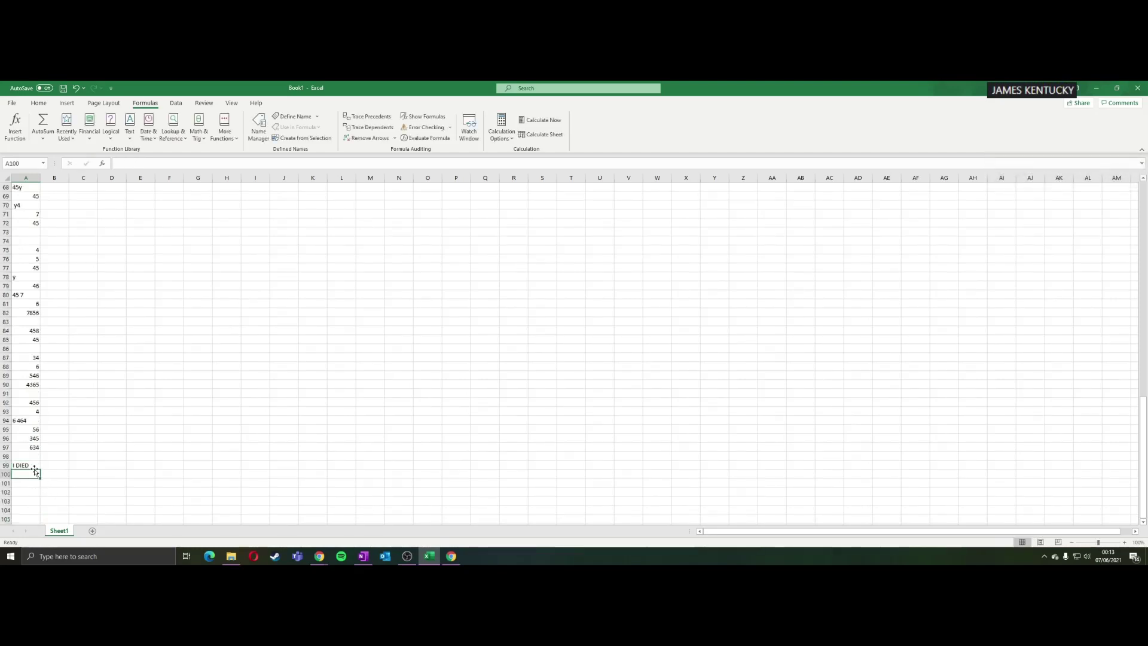
pyautogui.scroll(1, 39, 458)
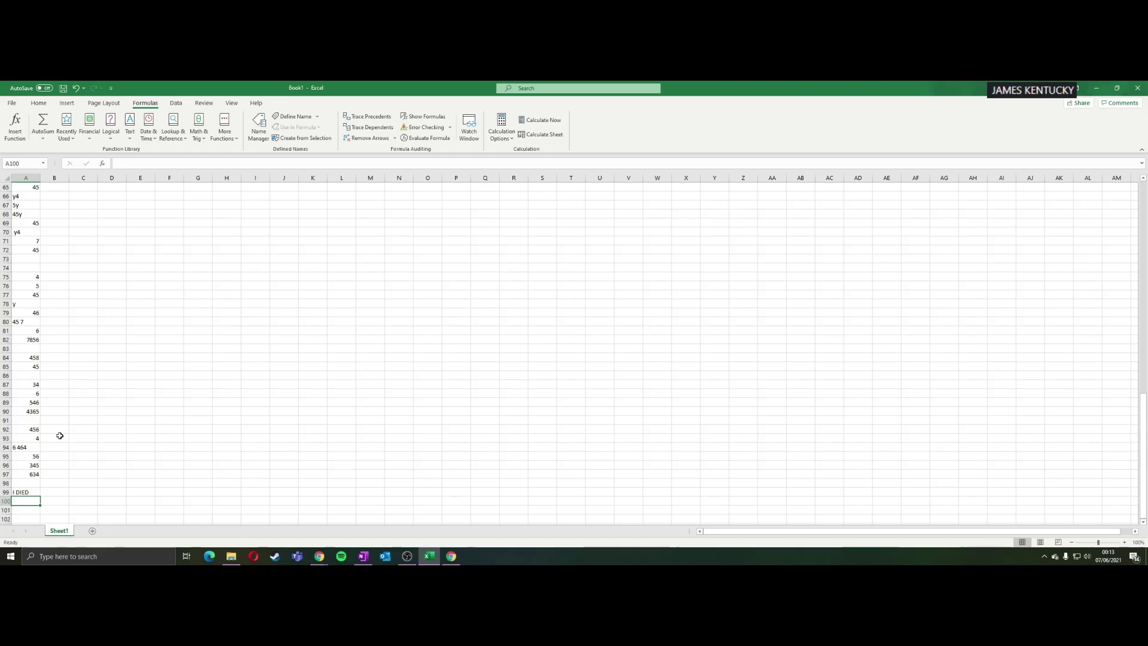
pyautogui.scroll(-2, 59, 435)
pyautogui.scroll(5, 61, 433)
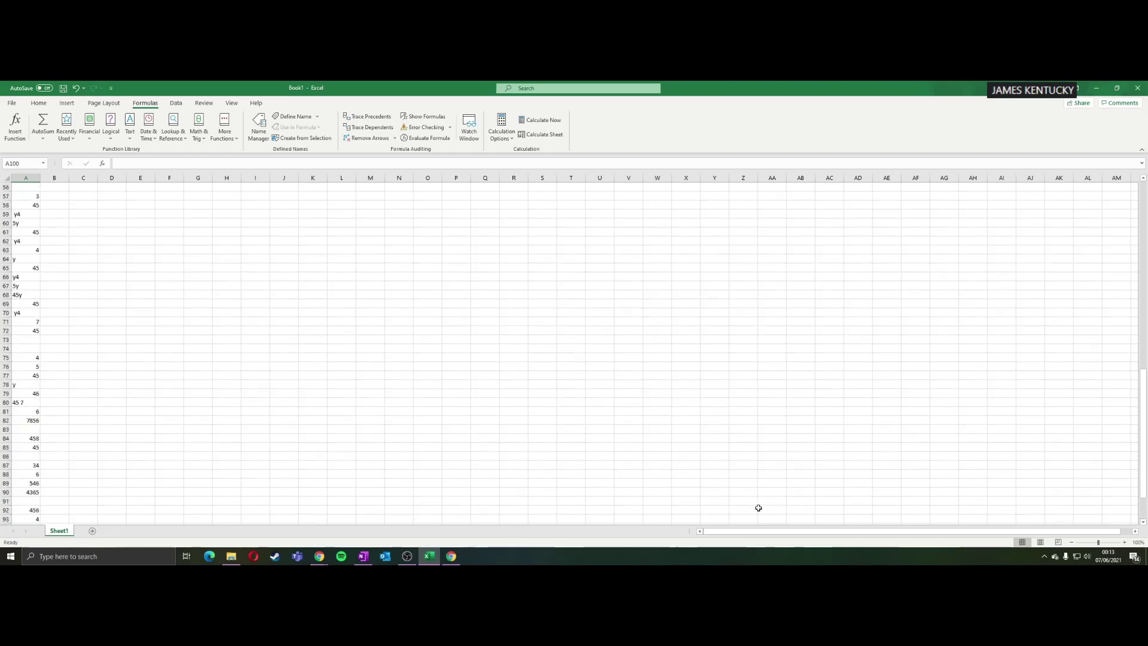
pyautogui.moveTo(766, 533); pyautogui.dragTo(776, 533)
pyautogui.scroll(-4, 299, 311)
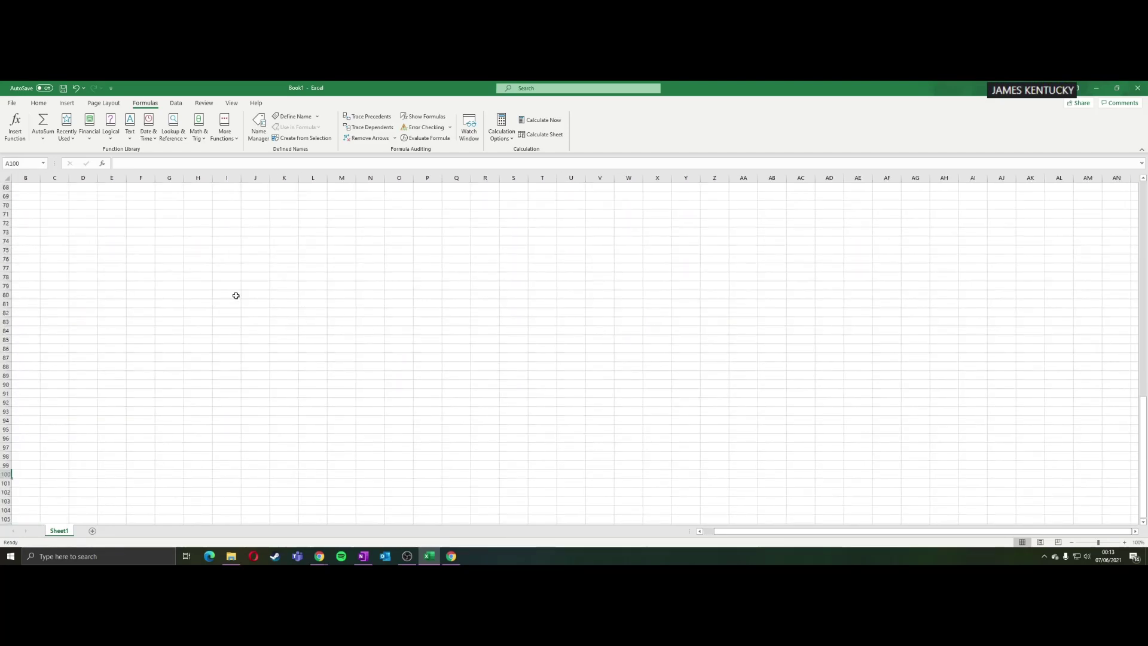
pyautogui.scroll(10, 236, 296)
# Step: Select cell D38 and scroll up to show the top rows of column D
pyautogui.click(30, 196)
pyautogui.click(96, 198)
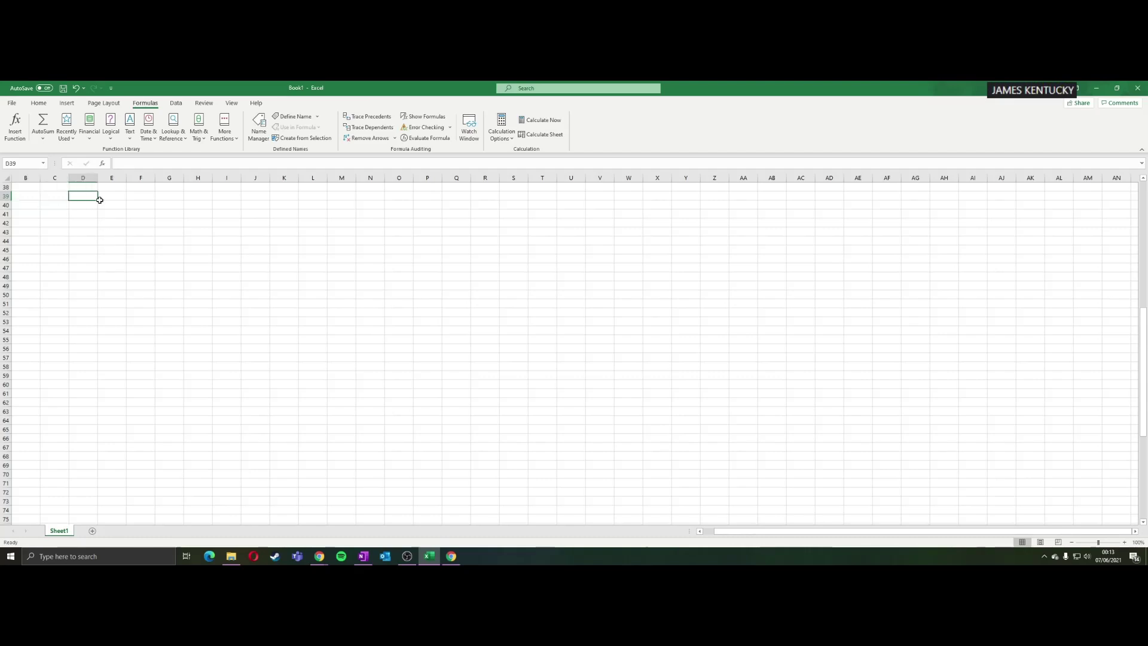
pyautogui.click(1135, 531)
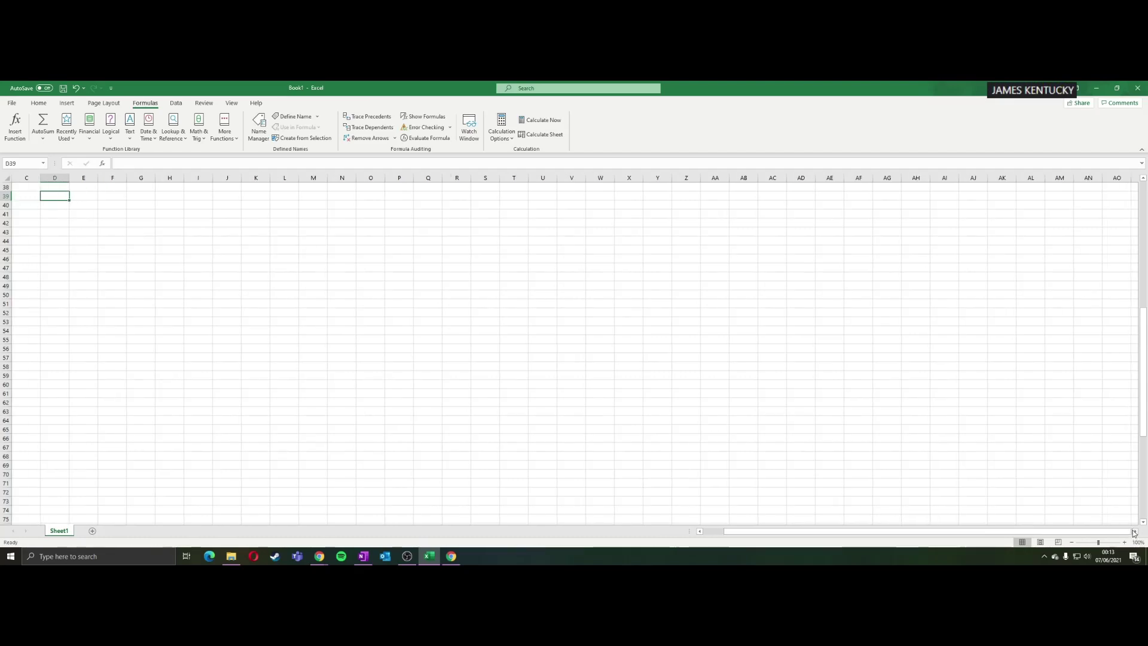
pyautogui.click(1135, 531)
pyautogui.click(699, 531)
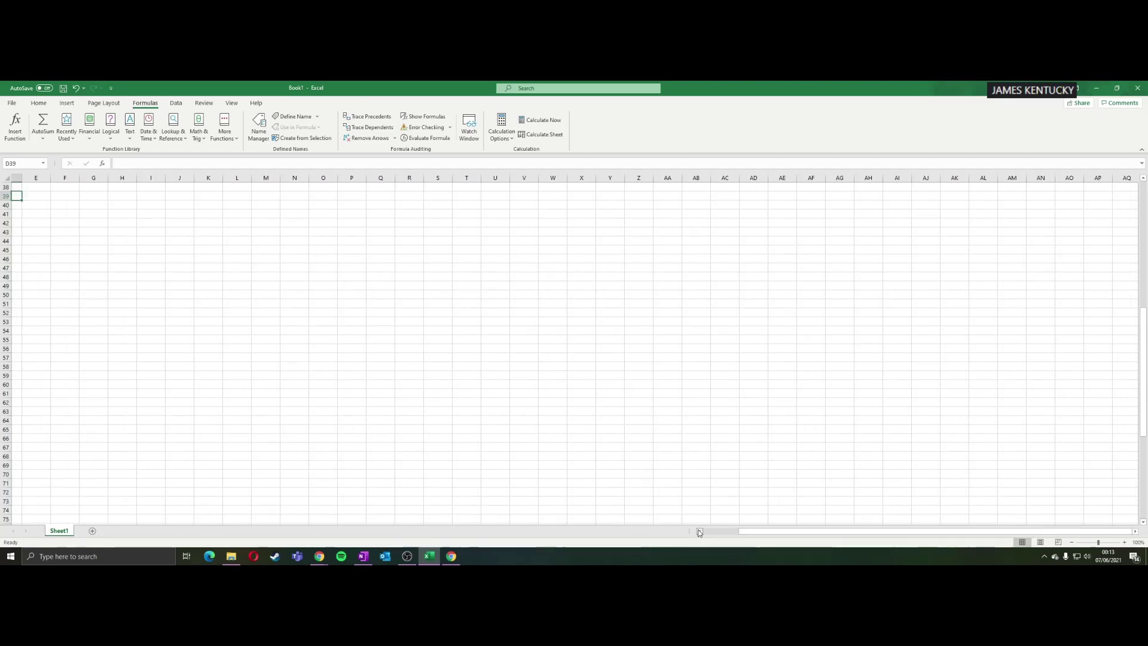
pyautogui.click(699, 531)
pyautogui.press('Up')
pyautogui.scroll(6, 48, 205)
pyautogui.scroll(6, 64, 222)
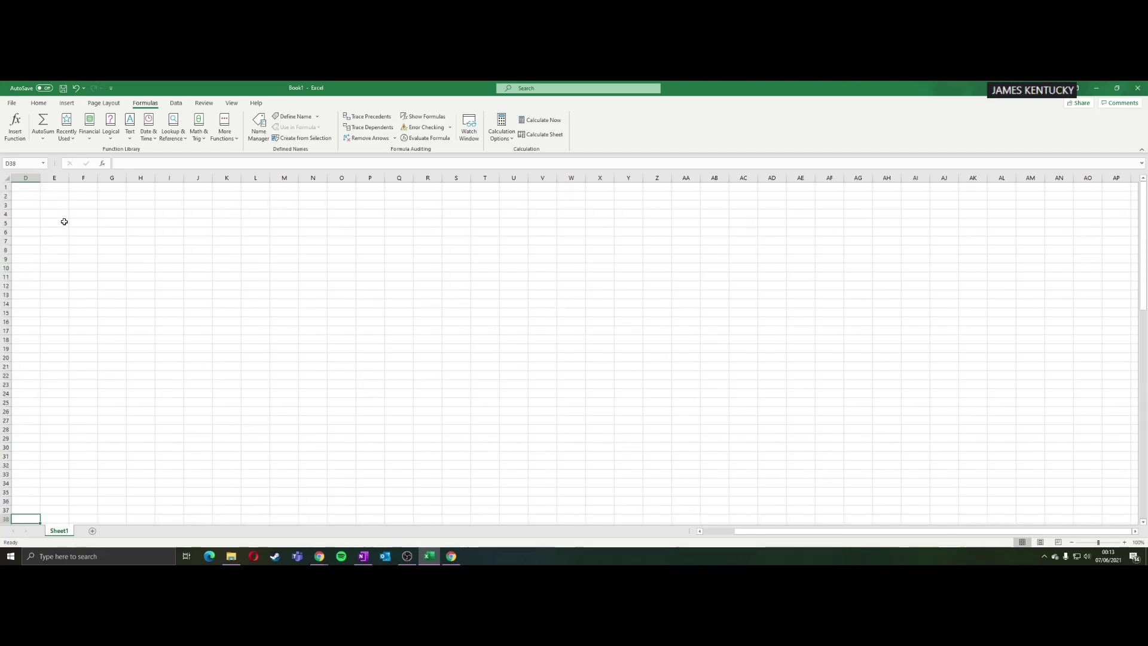
pyautogui.click(32, 189)
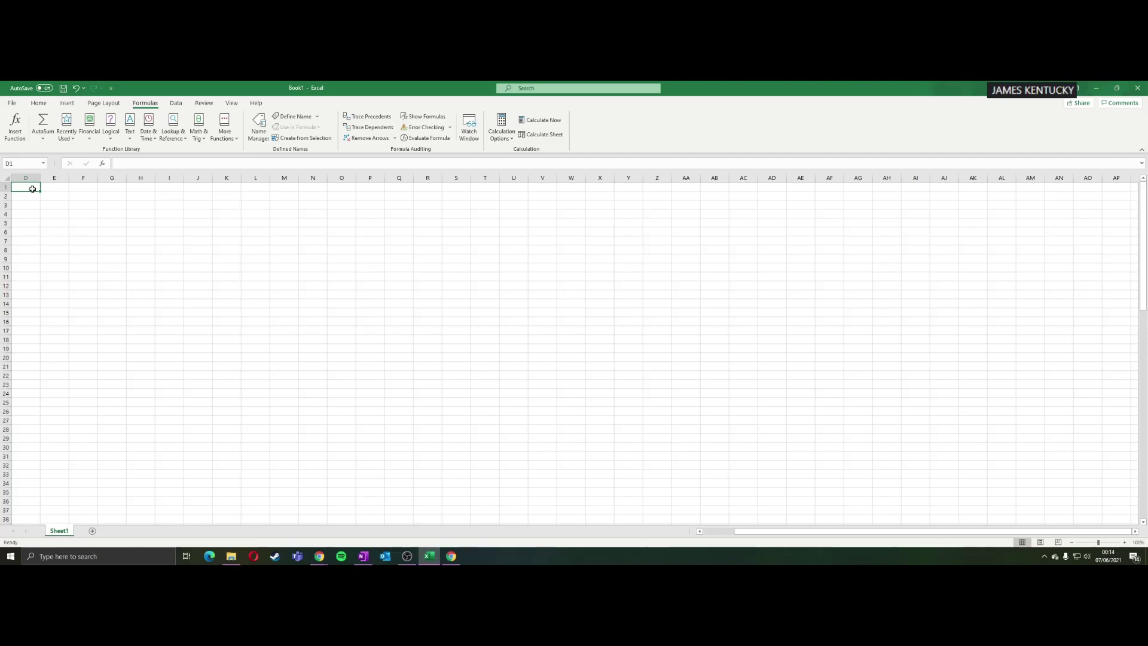
# Step: Enter random entries like 34898sdfs and numbers down column D from D1 to row 100
pyautogui.write('34898sdfs')
pyautogui.press('Return')
pyautogui.write('gs ge t  5 t ')
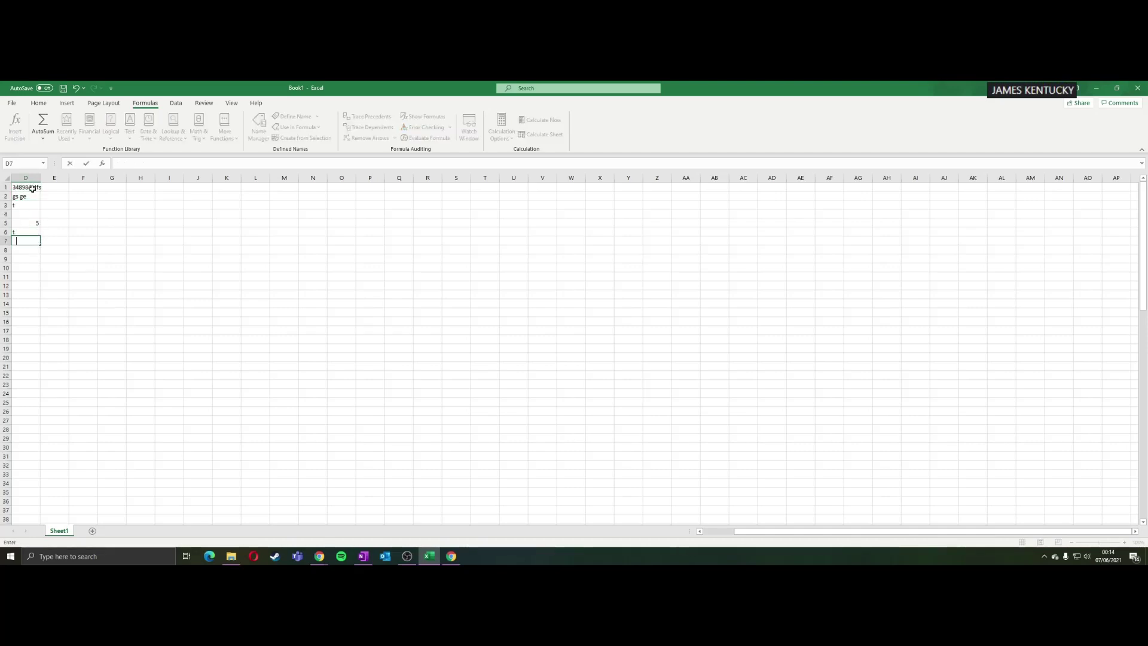
pyautogui.write('r 43 6 3 65 46 7 54 7 85 67 35 4   43')
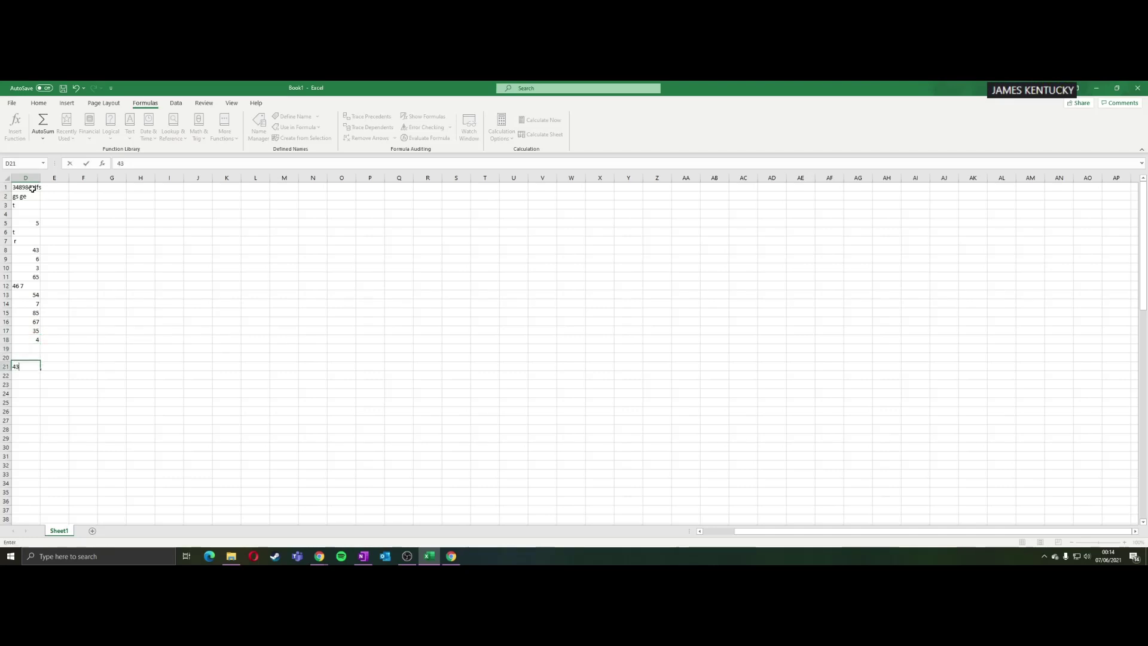
pyautogui.write(' 6 345 g3 5 gf hg  y 643 6 2  54 th')
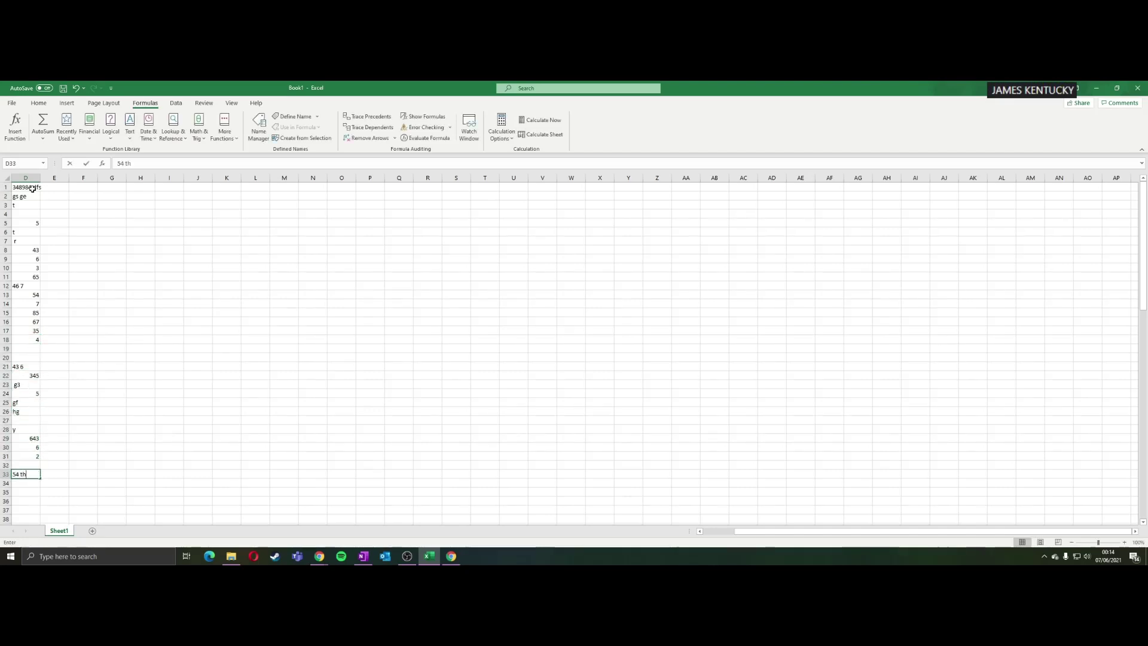
pyautogui.write('45 h  6h    6 45 76  4  47 547 ')
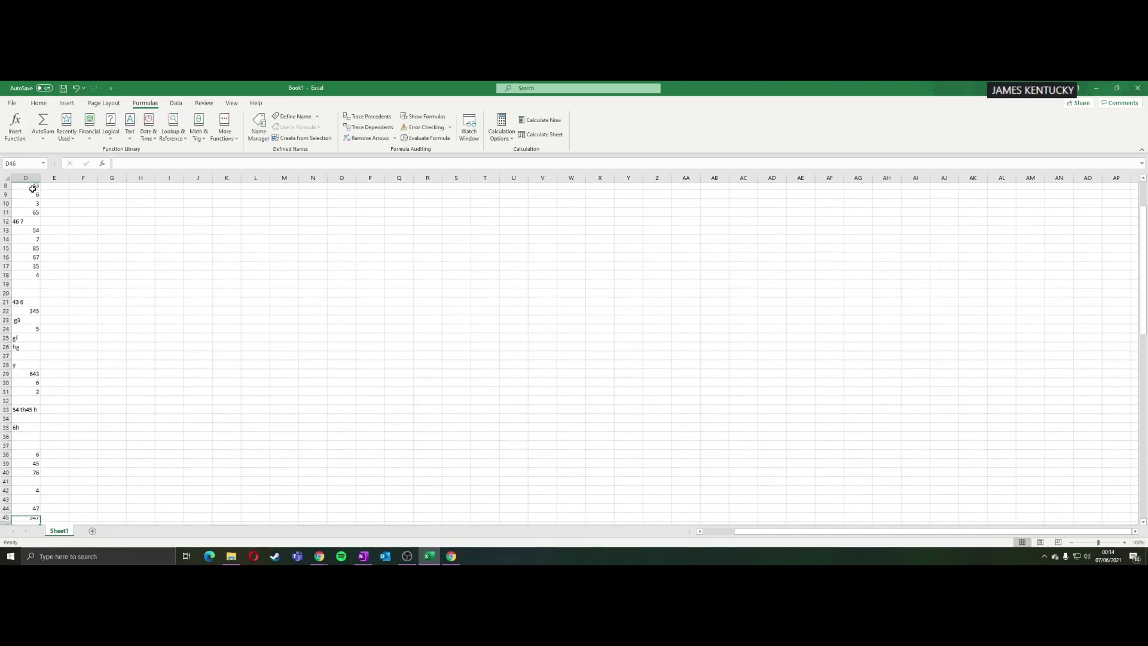
pyautogui.write('n7 6 735 6 7 57 547  74 57 45 6 345 74 69 53')
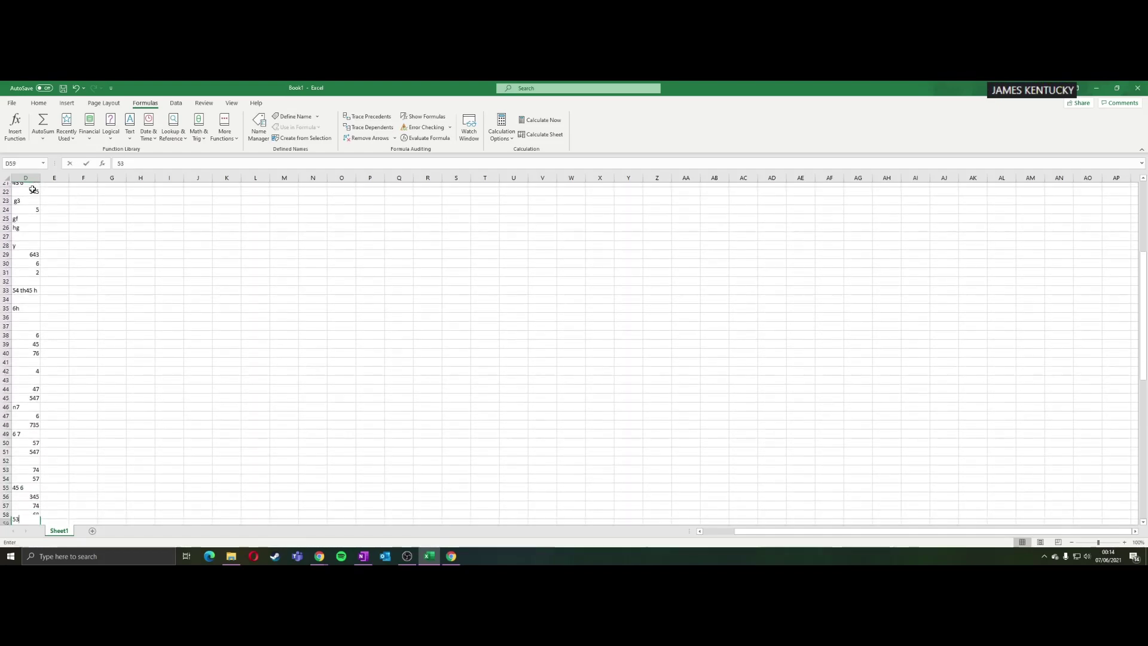
pyautogui.write('68 245 24  235 62 4567 468 65 35 7 34 57 43 68')
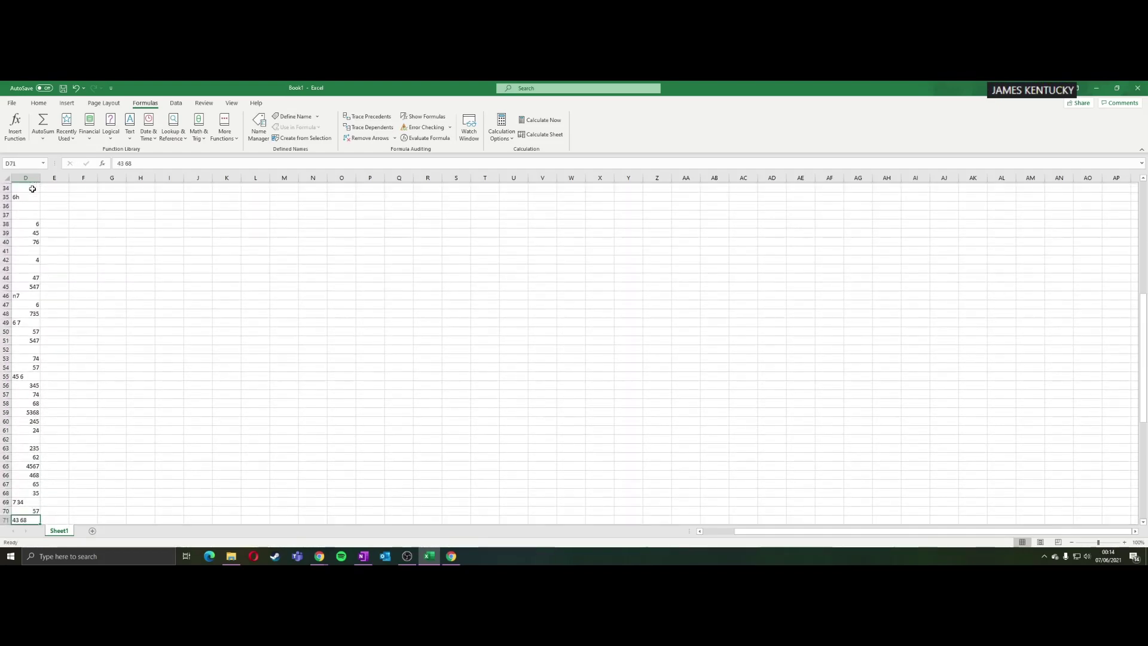
pyautogui.write(' 75 9 46 78346  4 2 57 9 u 3 74 ')
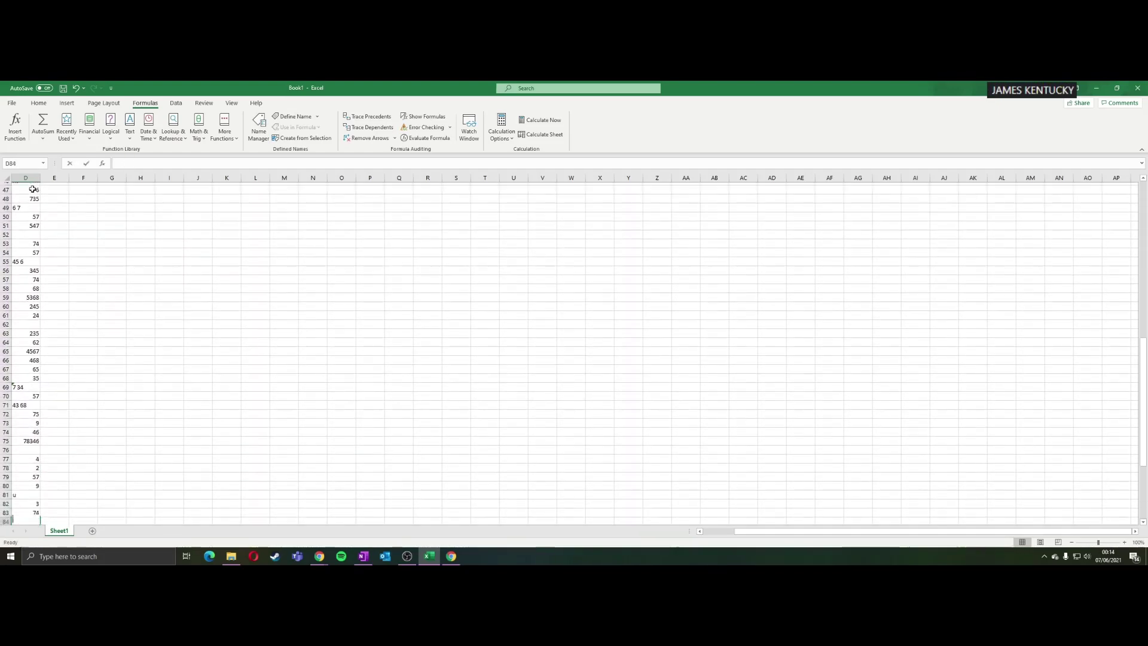
pyautogui.write('87 5 8 346 8 68 35 678 347 36 8 36 846 83 68 68 ')
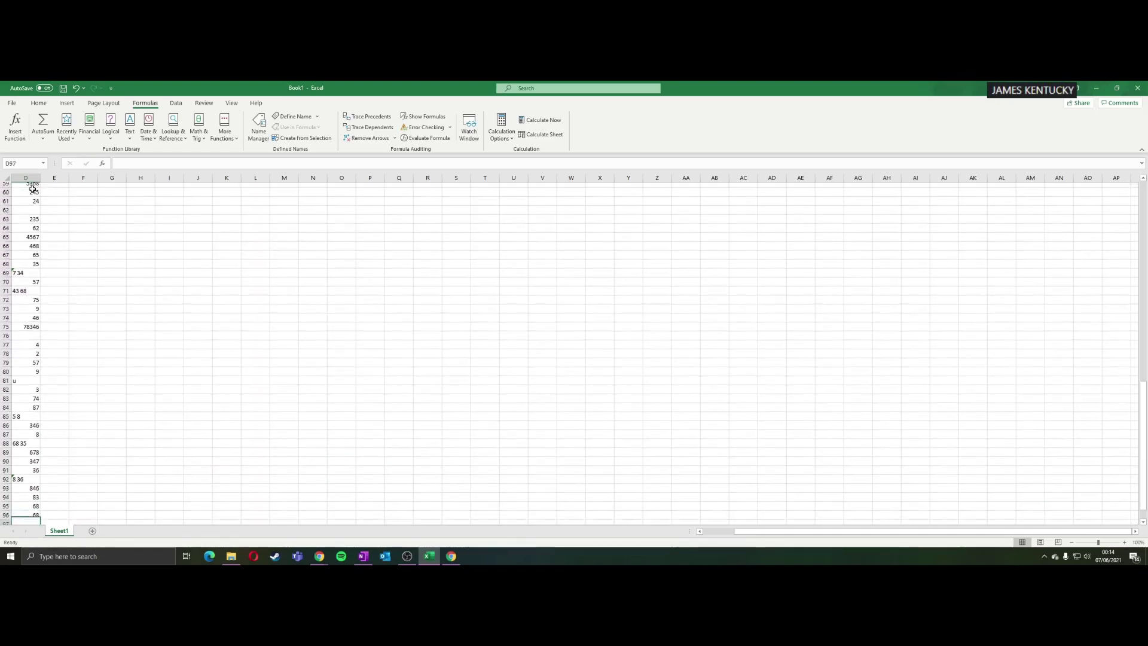
pyautogui.write('3682 6546 45')
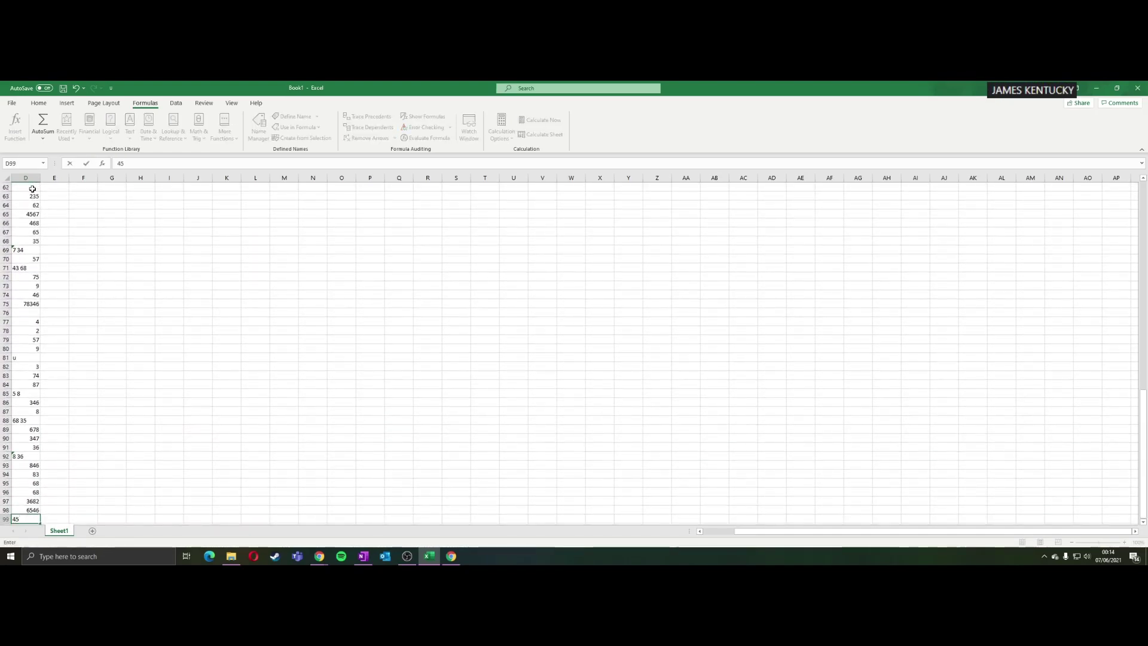
pyautogui.write(' 6564')
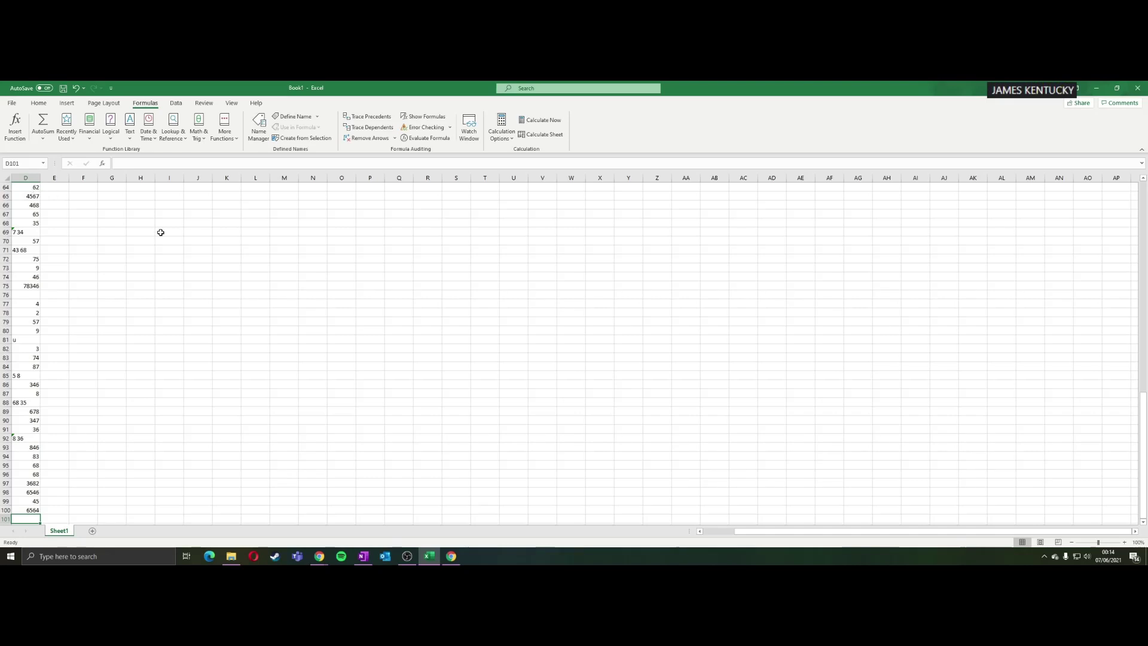
# Step: Type 'I WON I WON I WON' in L83 and an 'I AM' line with a name in M87
pyautogui.click(256, 356)
pyautogui.write('I WON I')
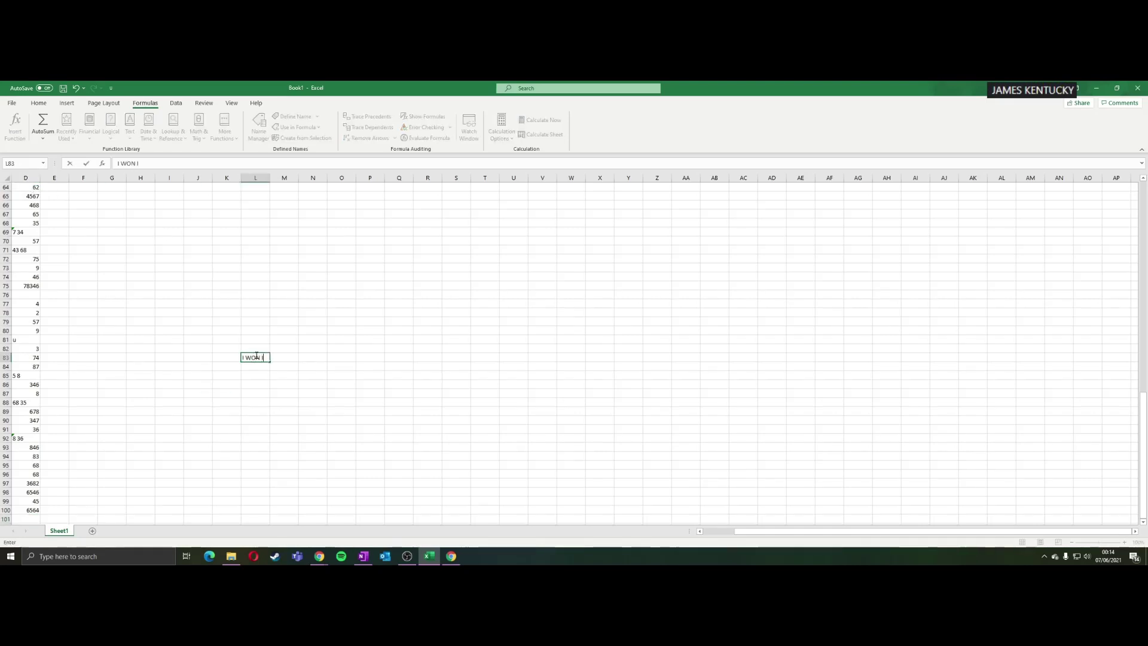
pyautogui.write(' WON I WON')
pyautogui.click(282, 392)
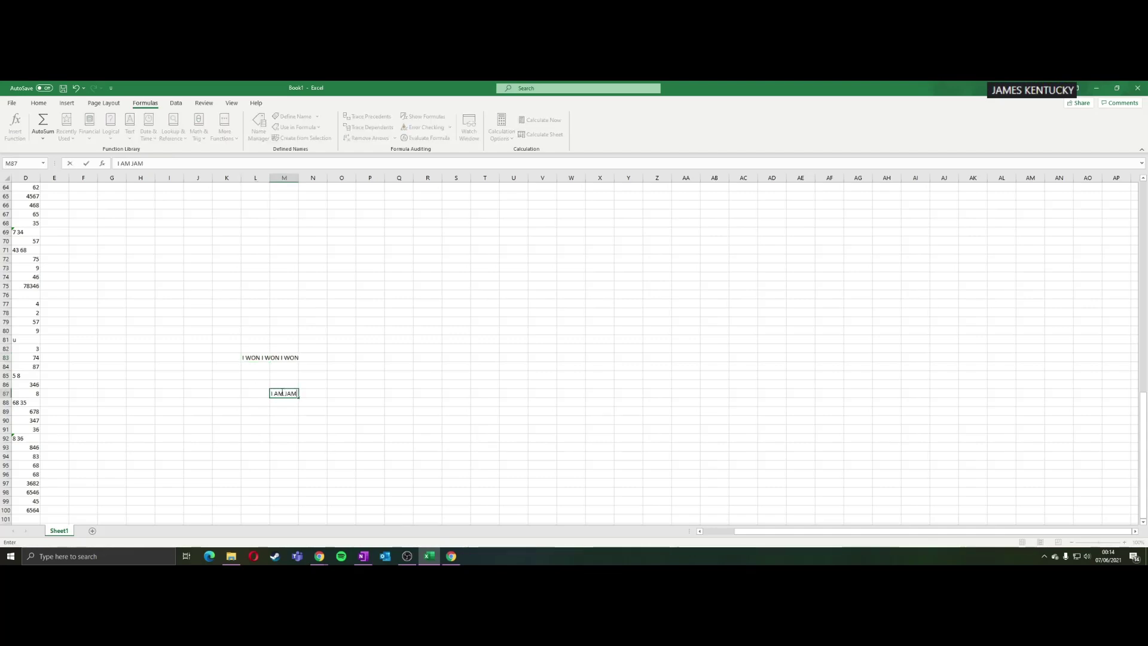
pyautogui.click(333, 386)
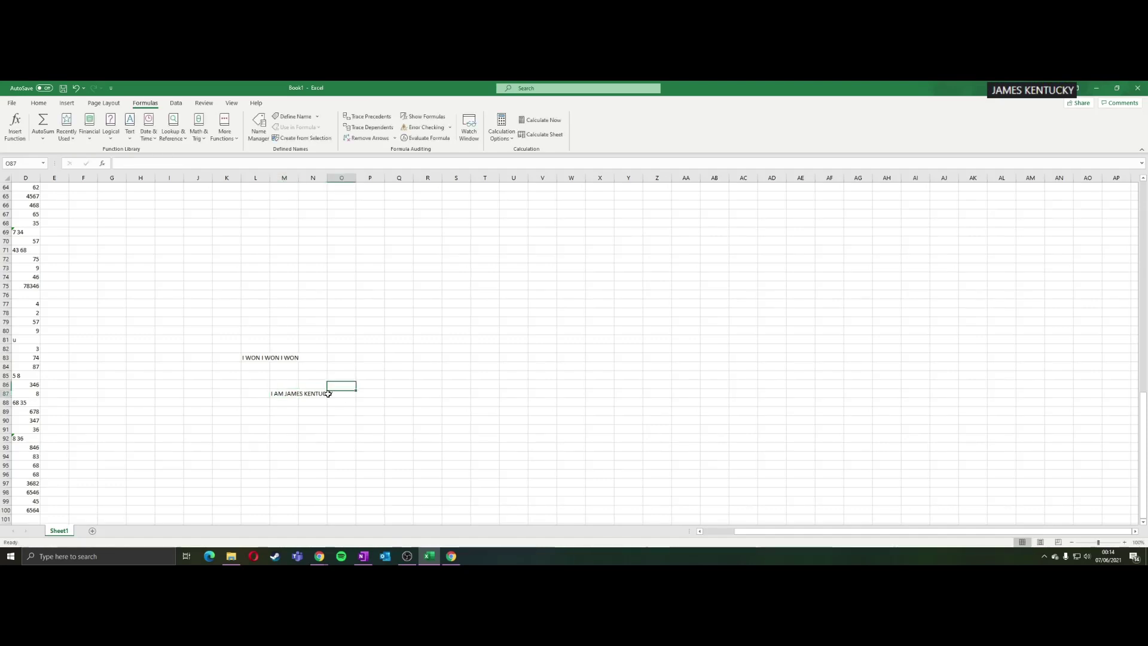
pyautogui.click(317, 394)
pyautogui.click(394, 394)
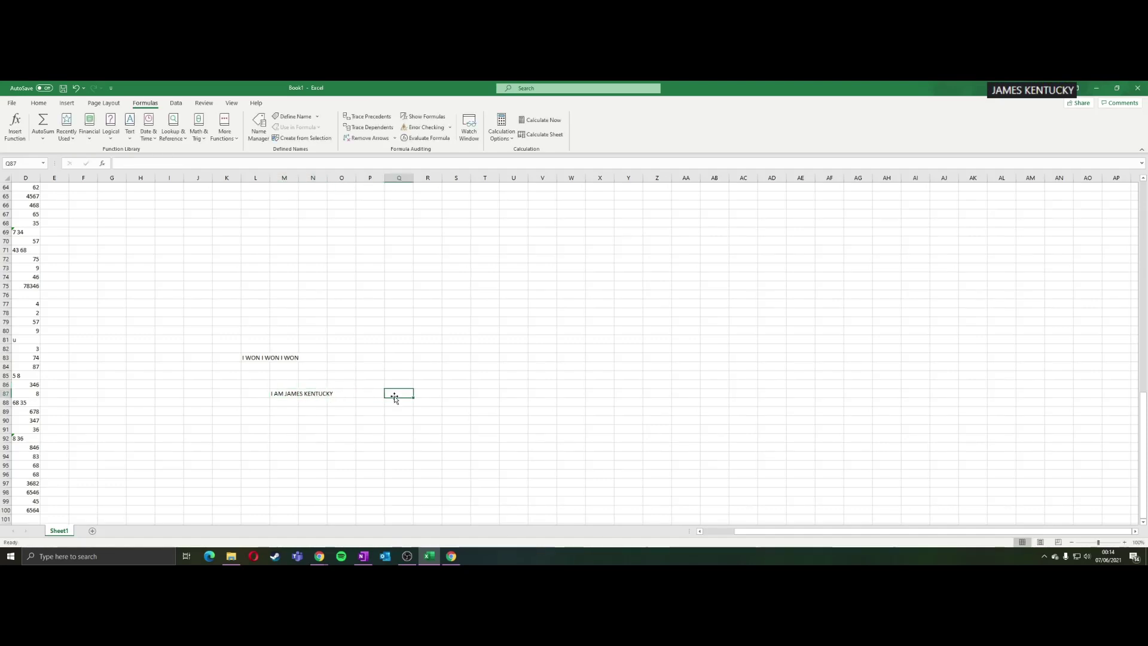